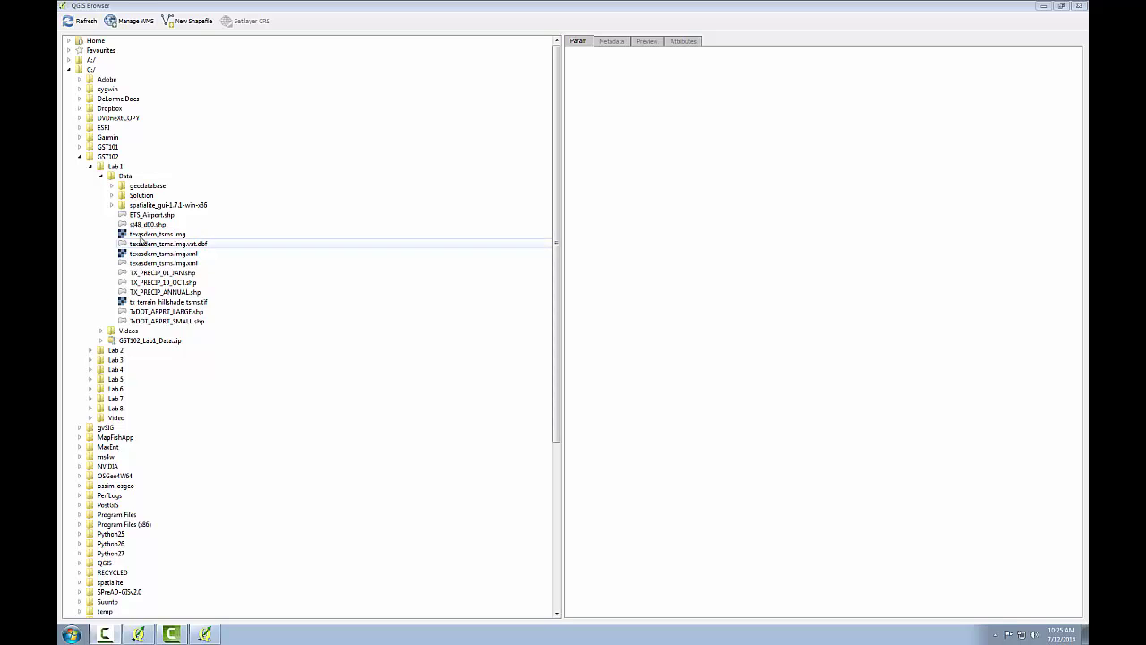
# Step: Show the metadata of st48_d00.shp, a two-feature WGS84 polygon shapefile
pyautogui.click(142, 225)
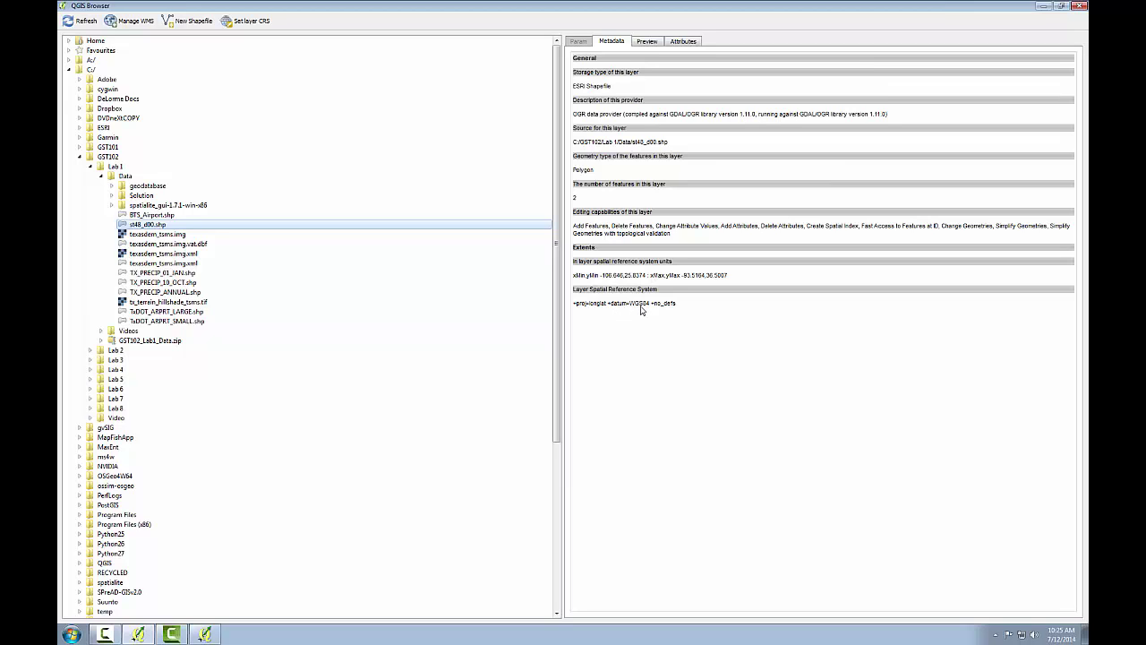
# Step: Show the metadata of texasdem_tsms.img and highlight its Layer Spatial Reference System proj string
pyautogui.click(177, 235)
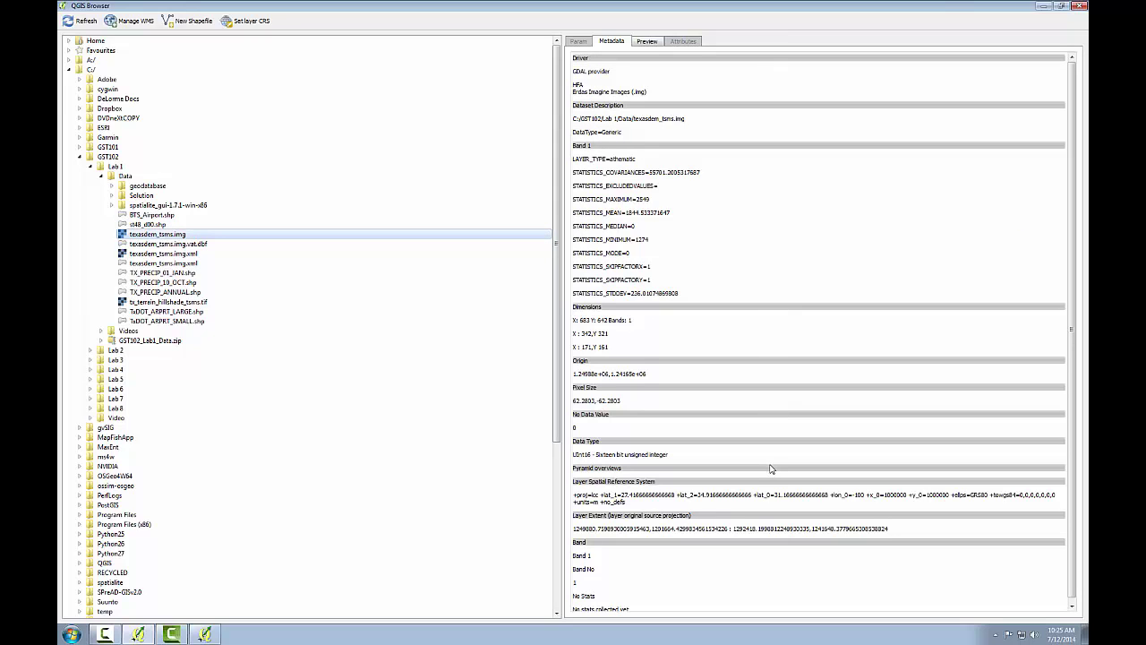
pyautogui.moveTo(627, 503); pyautogui.dragTo(573, 498)
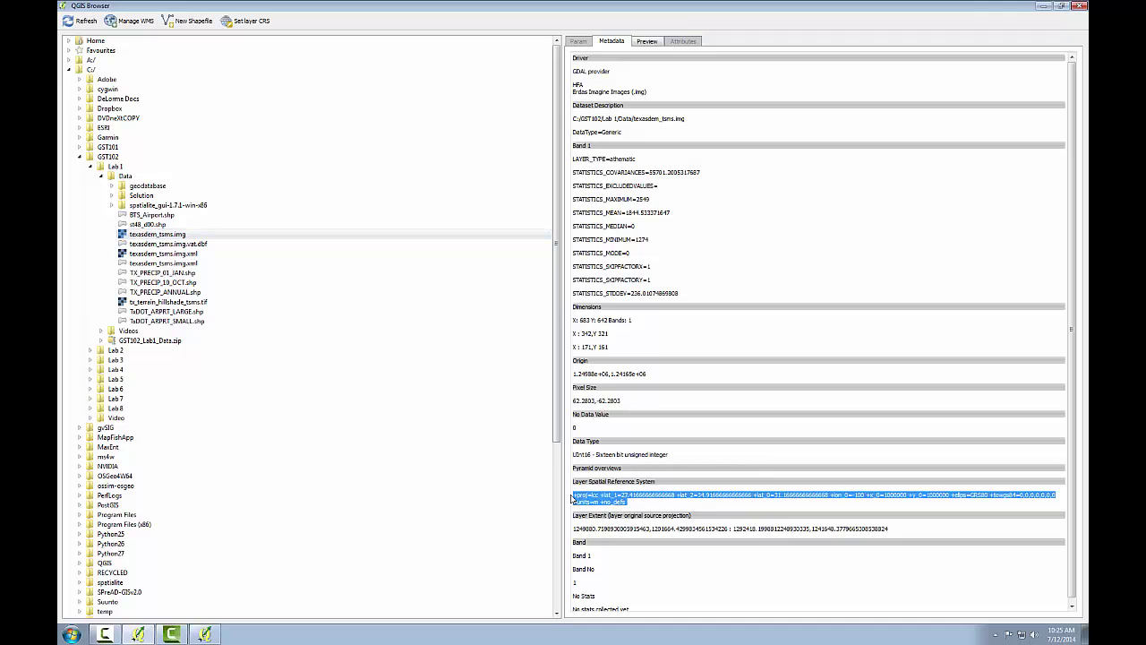
pyautogui.click(660, 507)
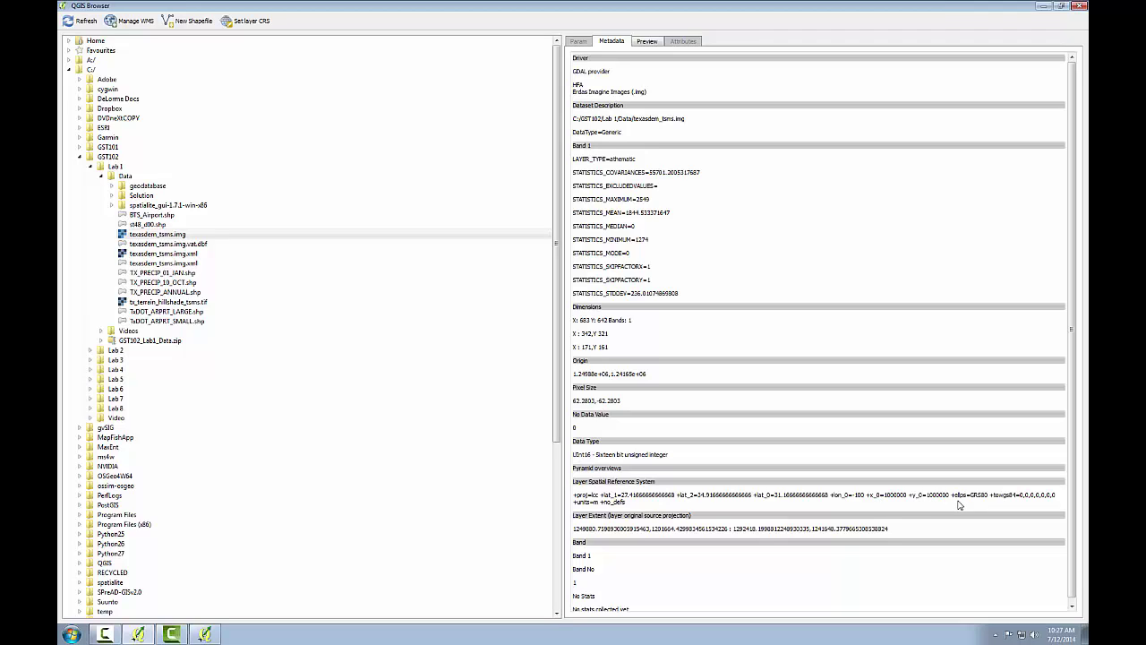
# Step: Add BTS_Airport.shp from C:/GST102/Lab 1/Data to the map and show the layers list
pyautogui.click(207, 635)
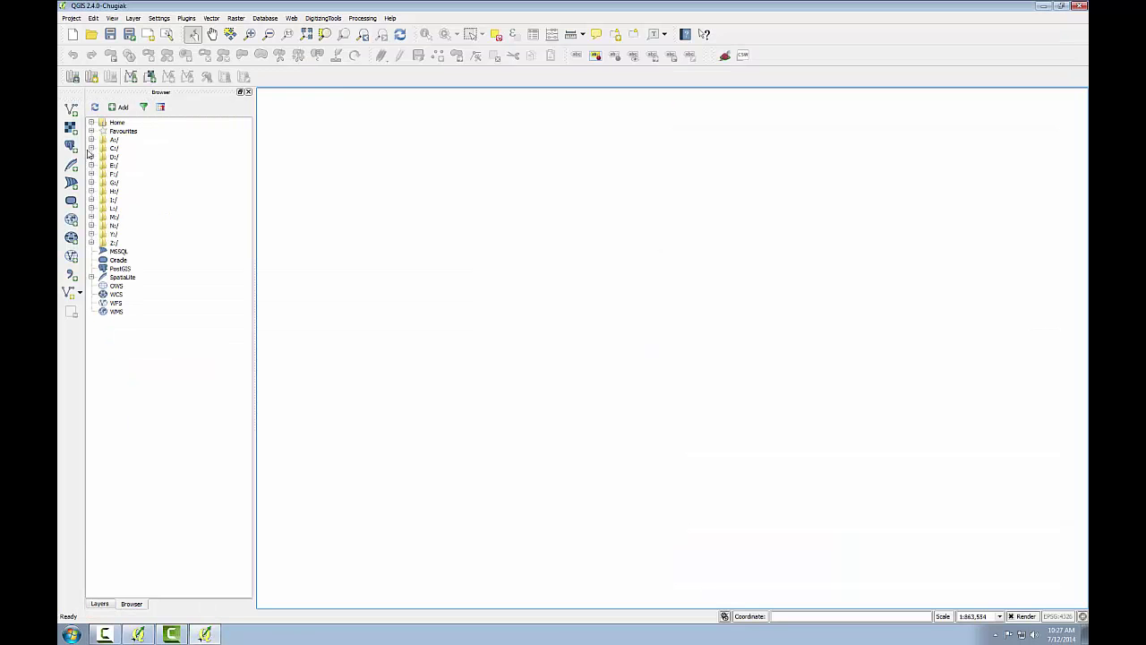
pyautogui.click(90, 149)
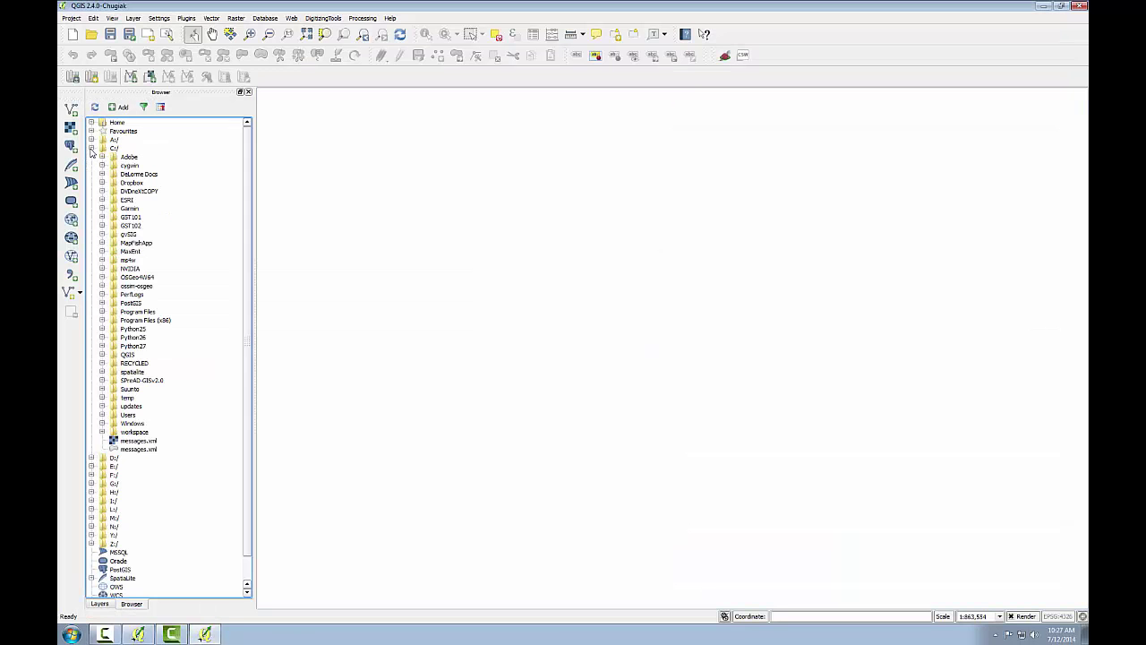
pyautogui.click(101, 226)
pyautogui.click(113, 234)
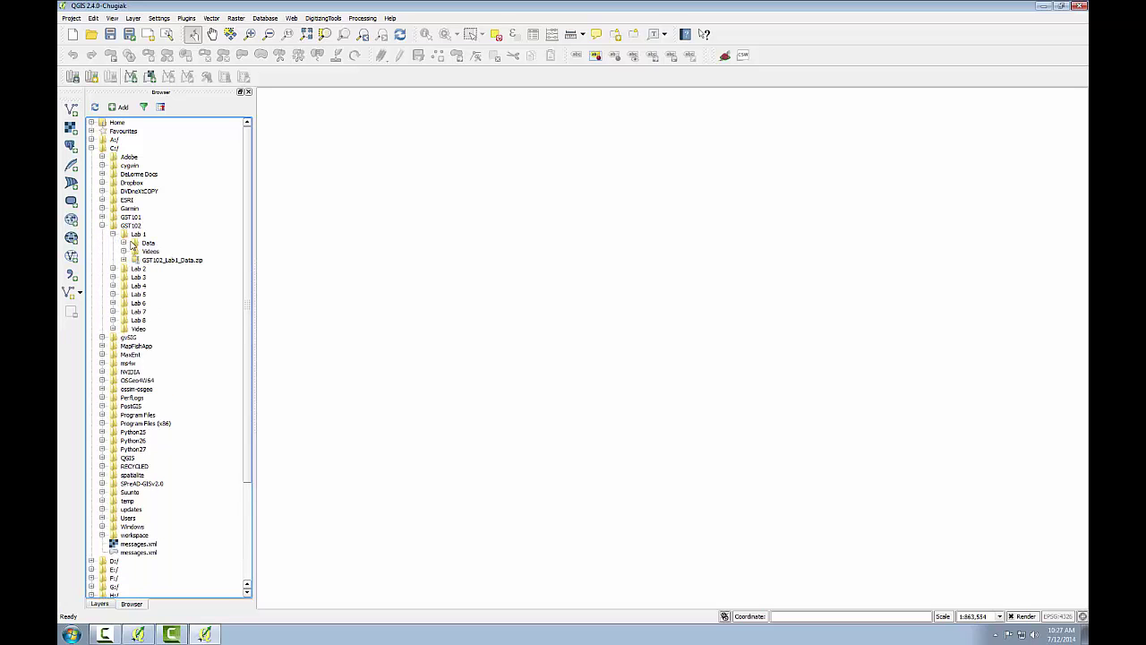
pyautogui.click(123, 243)
pyautogui.click(172, 277)
pyautogui.moveTo(172, 277); pyautogui.dragTo(382, 279)
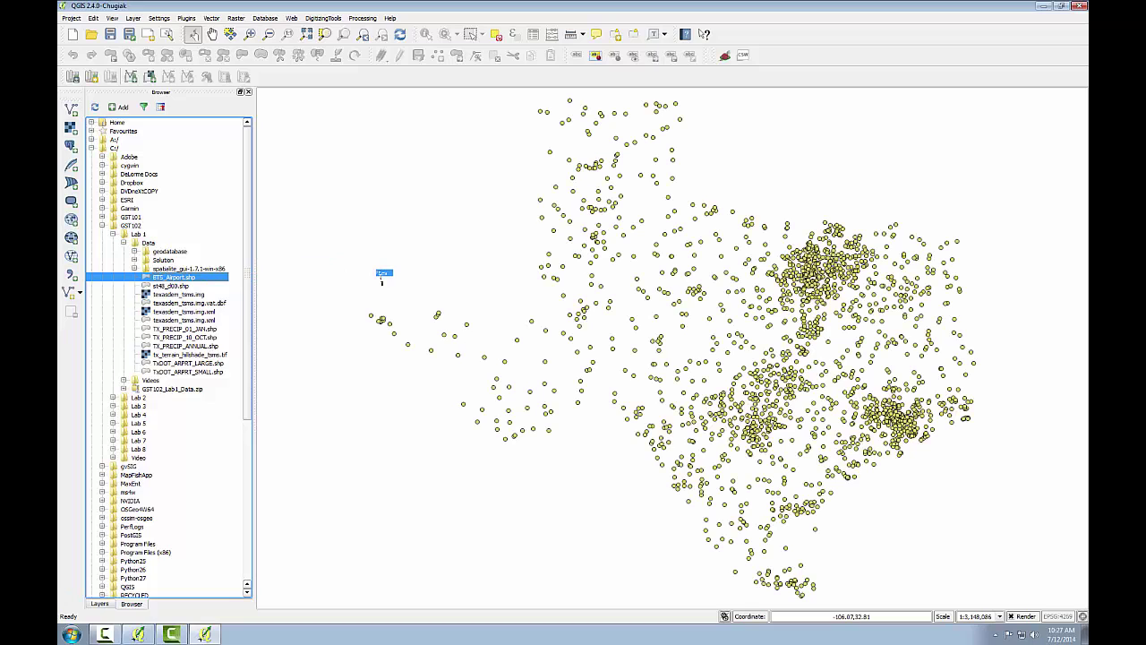
pyautogui.click(110, 604)
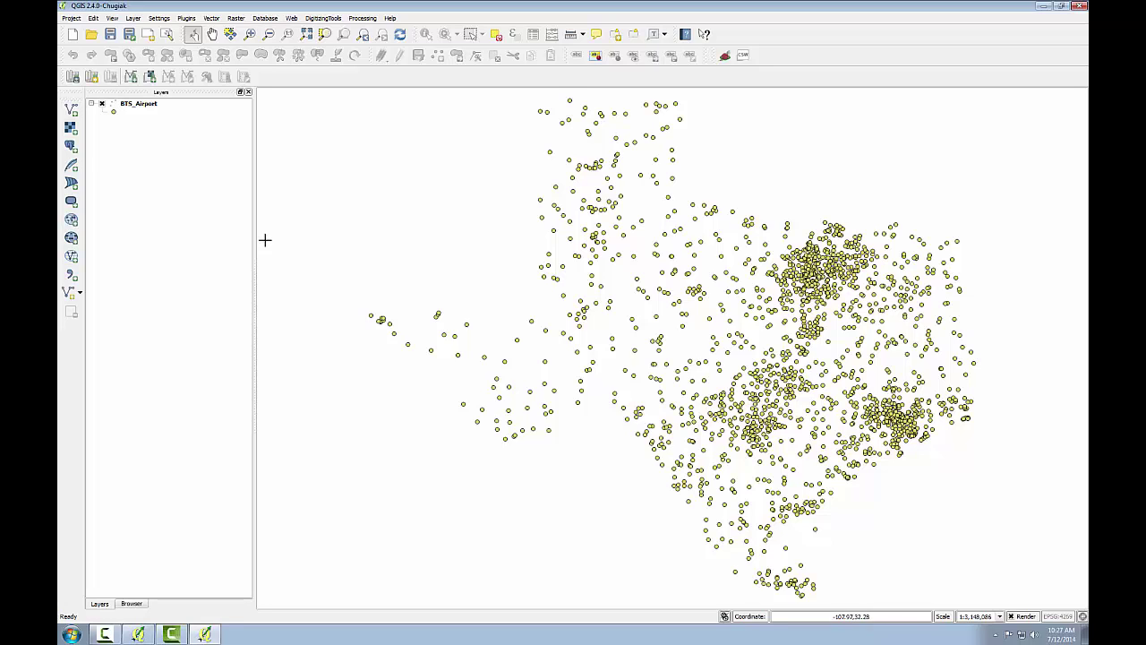
pyautogui.rightClick(139, 110)
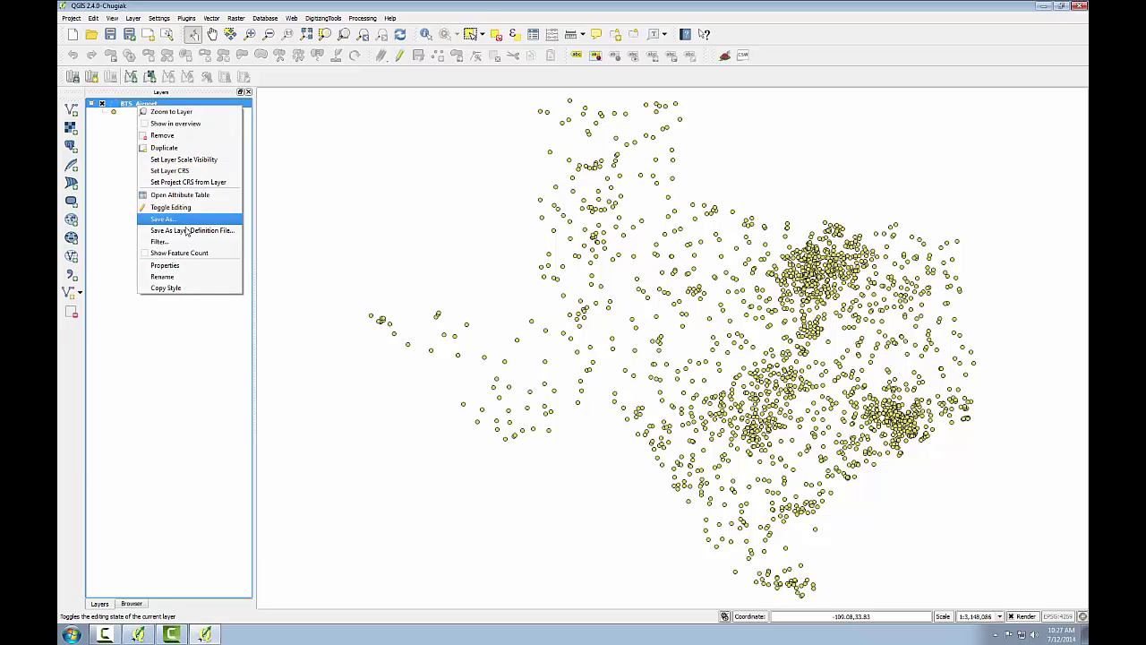
pyautogui.click(181, 268)
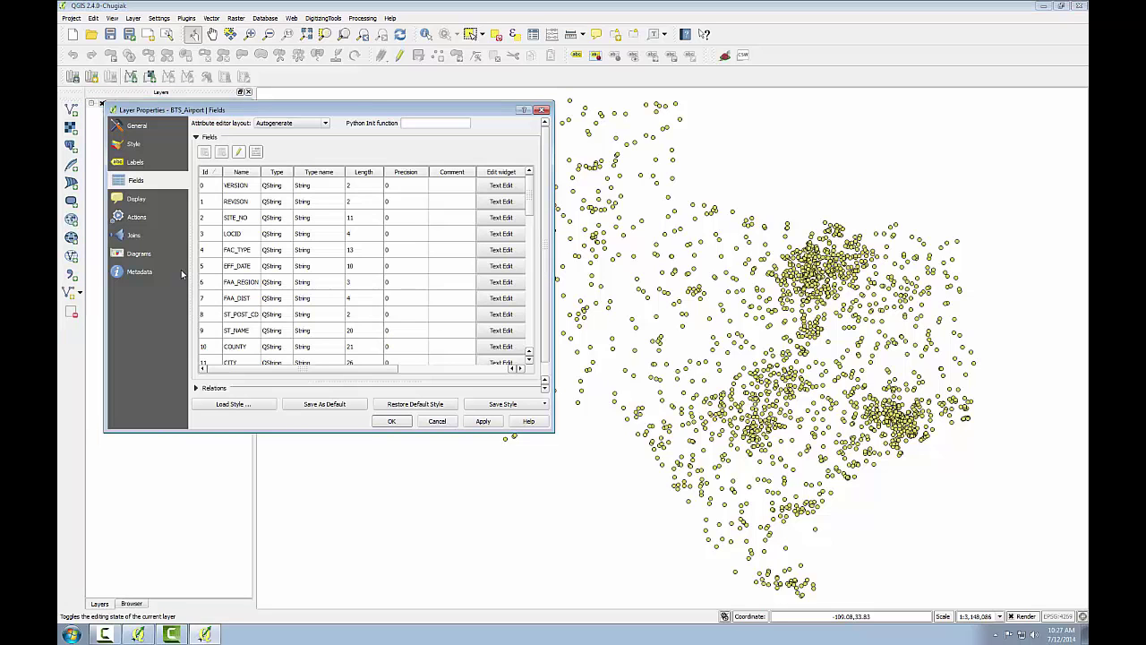
pyautogui.click(139, 126)
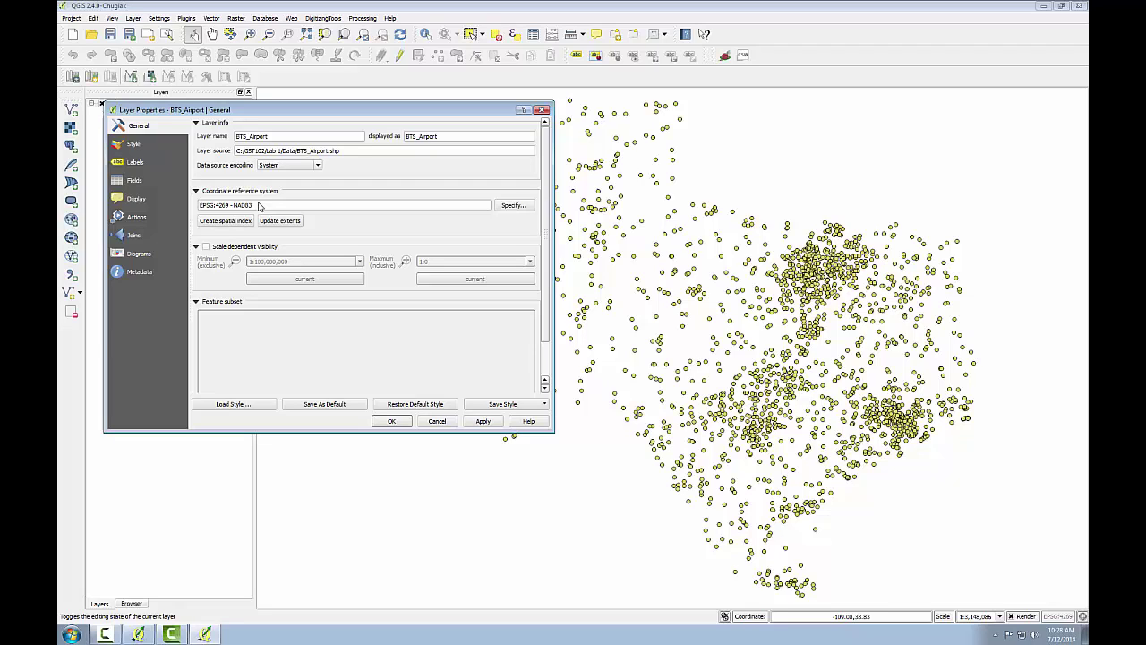
pyautogui.click(435, 421)
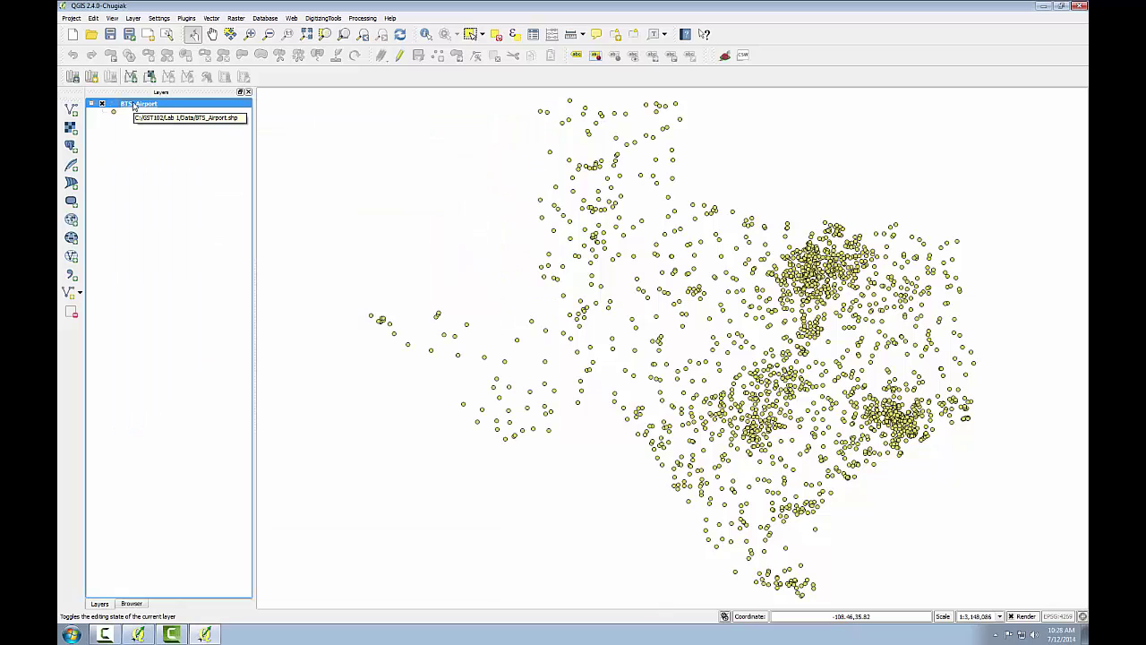
# Step: Save BTS_Airport as a new file named BTS_Airports_UTM.shp in GST102\Lab 1\Data
pyautogui.rightClick(134, 107)
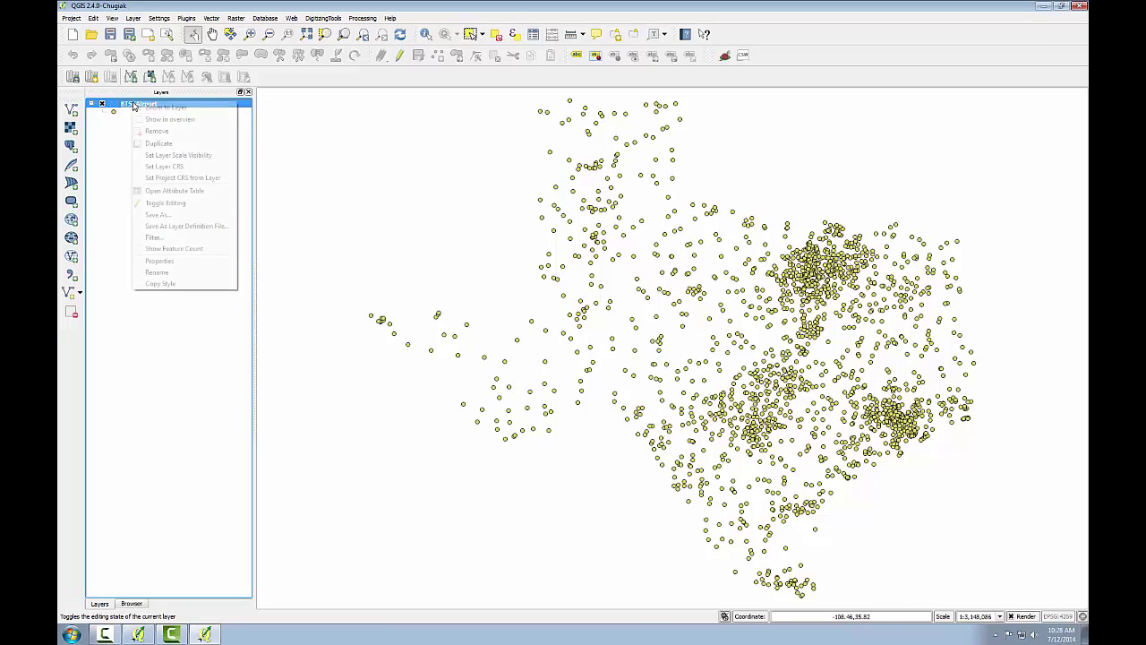
pyautogui.click(154, 215)
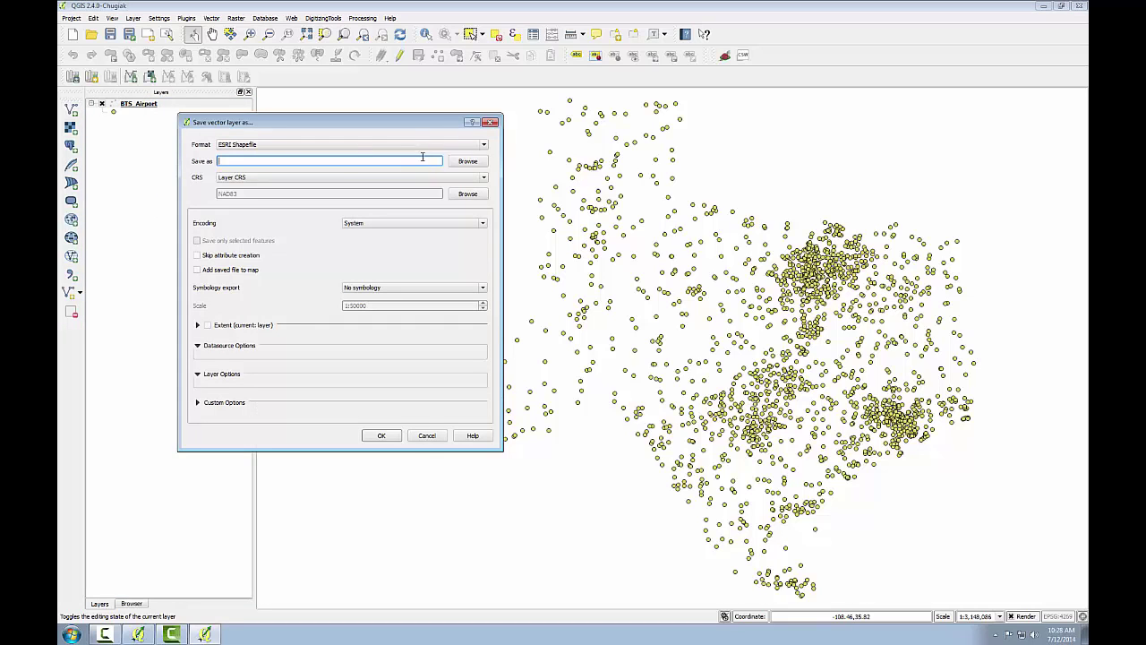
pyautogui.click(465, 161)
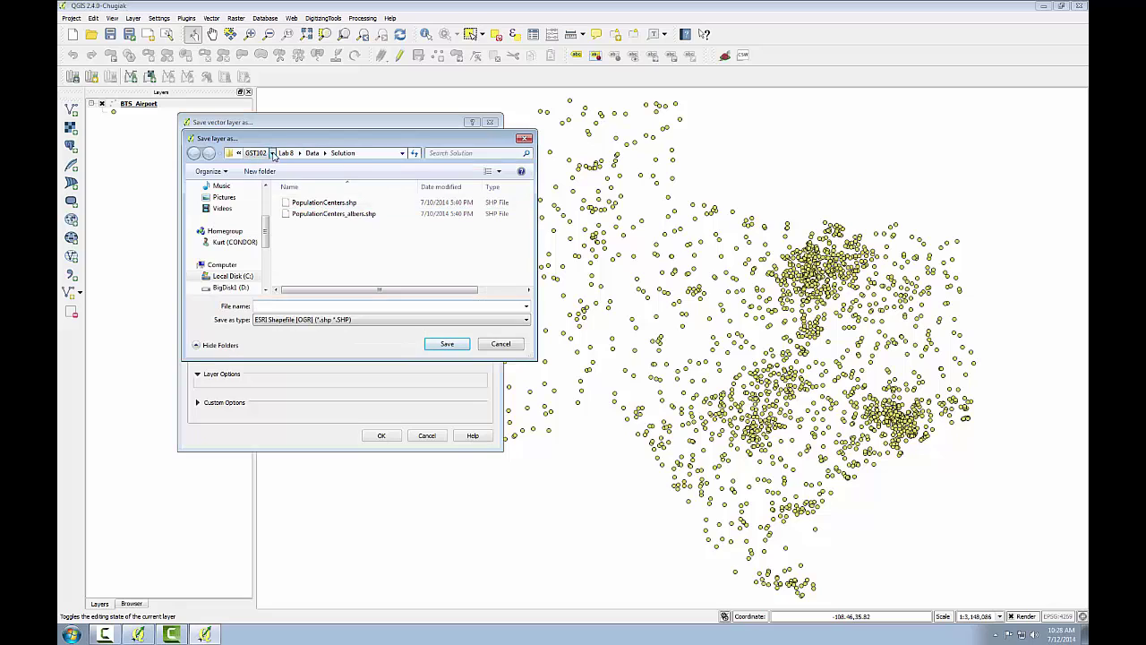
pyautogui.click(271, 153)
pyautogui.click(286, 167)
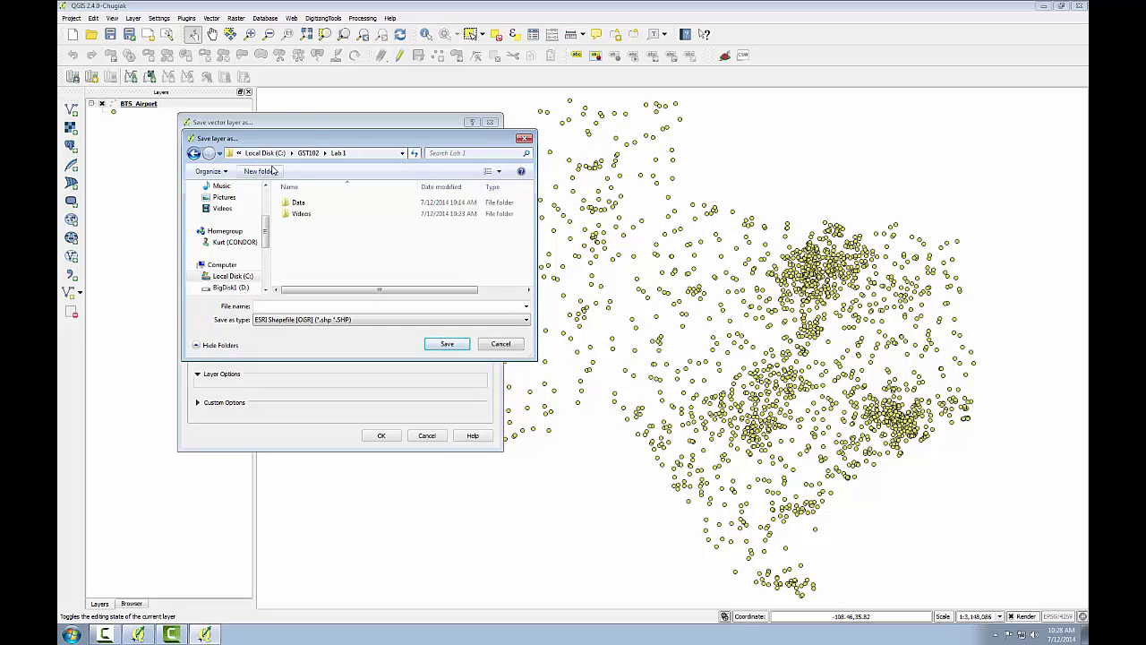
pyautogui.doubleClick(295, 203)
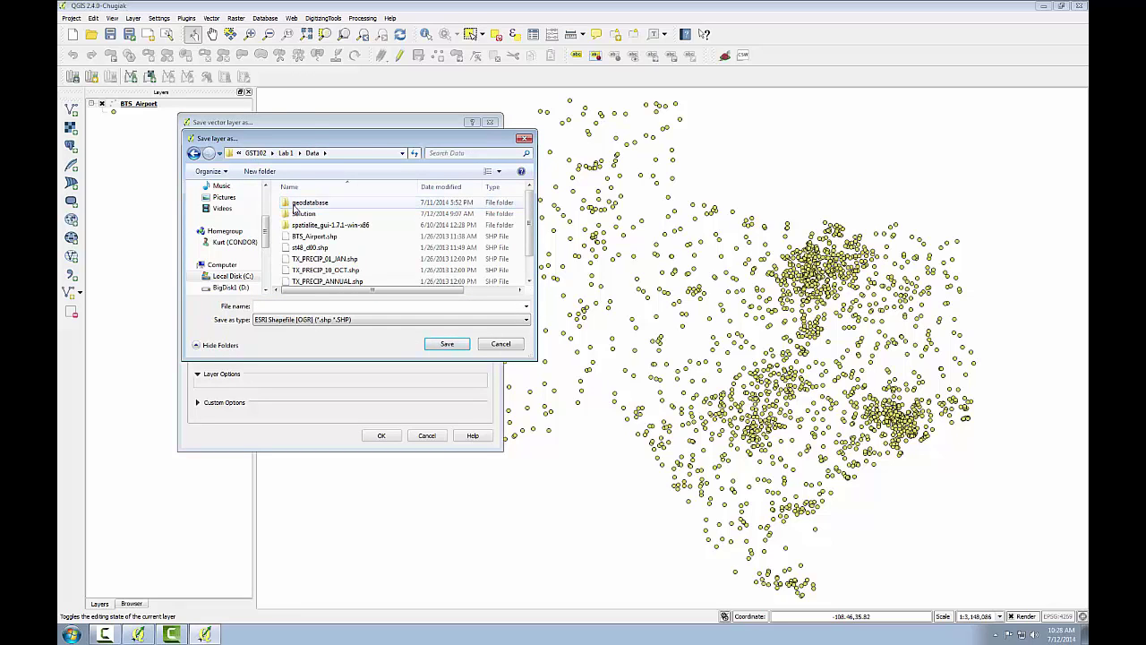
pyautogui.write('B')
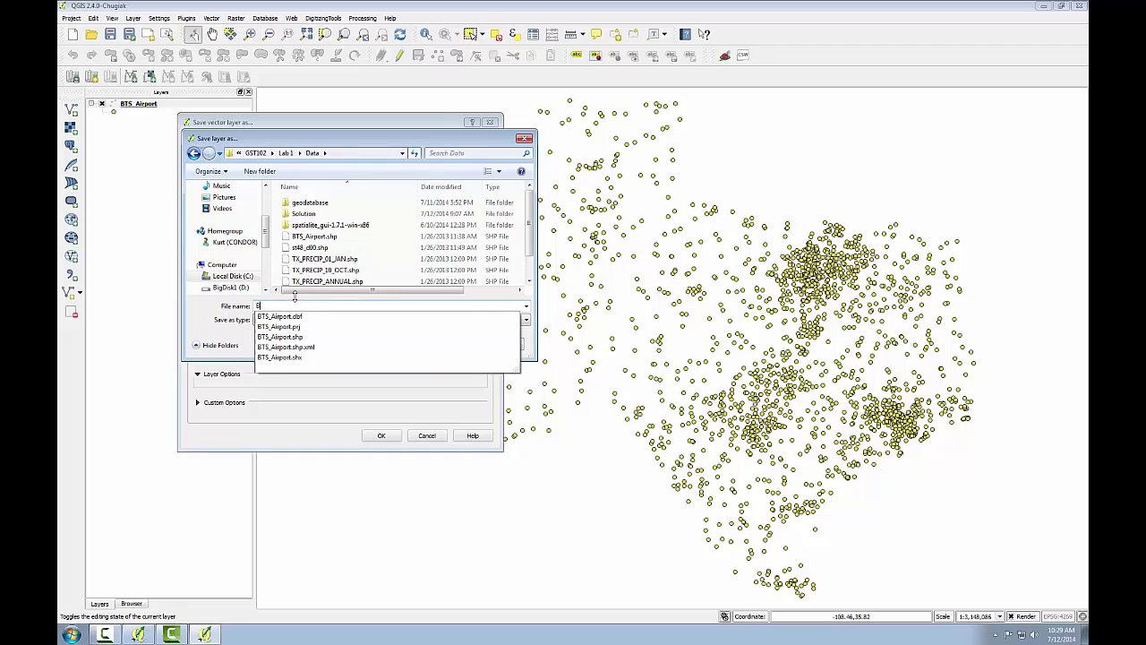
pyautogui.write('TS_Airports_')
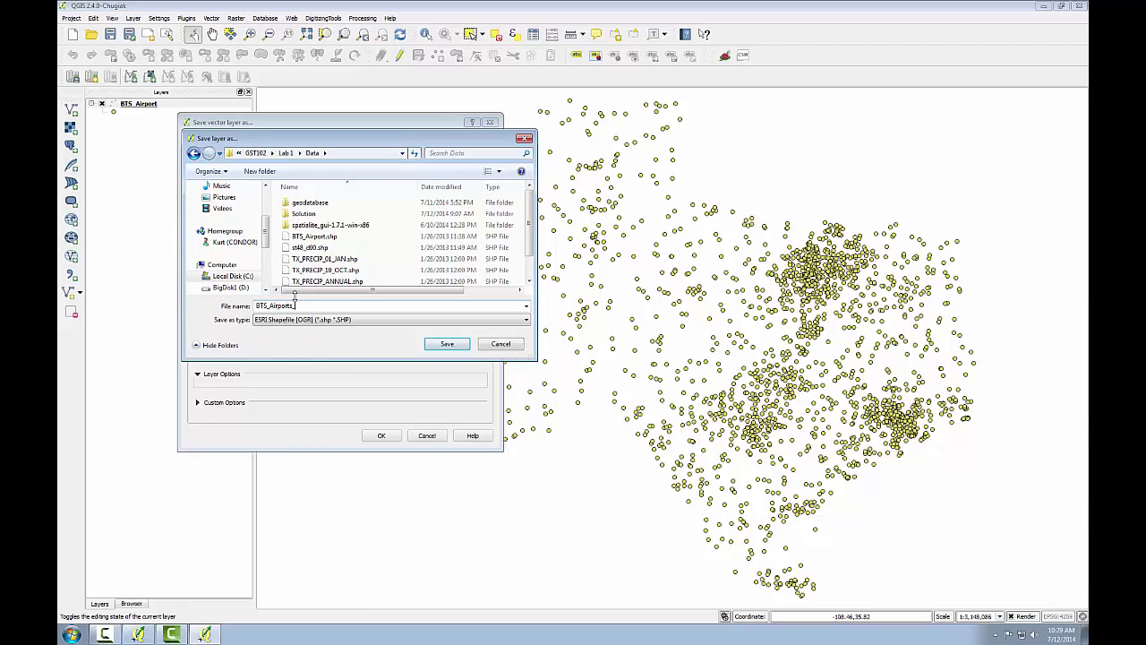
pyautogui.write('UTM.shp')
pyautogui.click(442, 348)
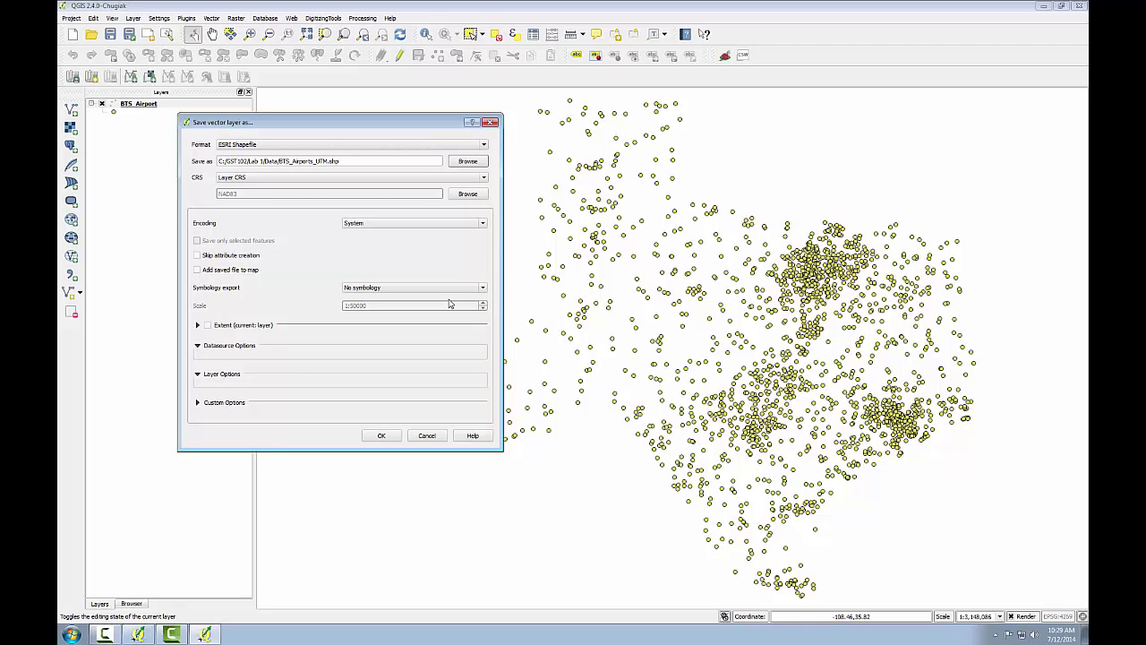
# Step: Filter the CRS list by 'zone 14' and select NAD83 / UTM zone 14N for the export
pyautogui.click(468, 195)
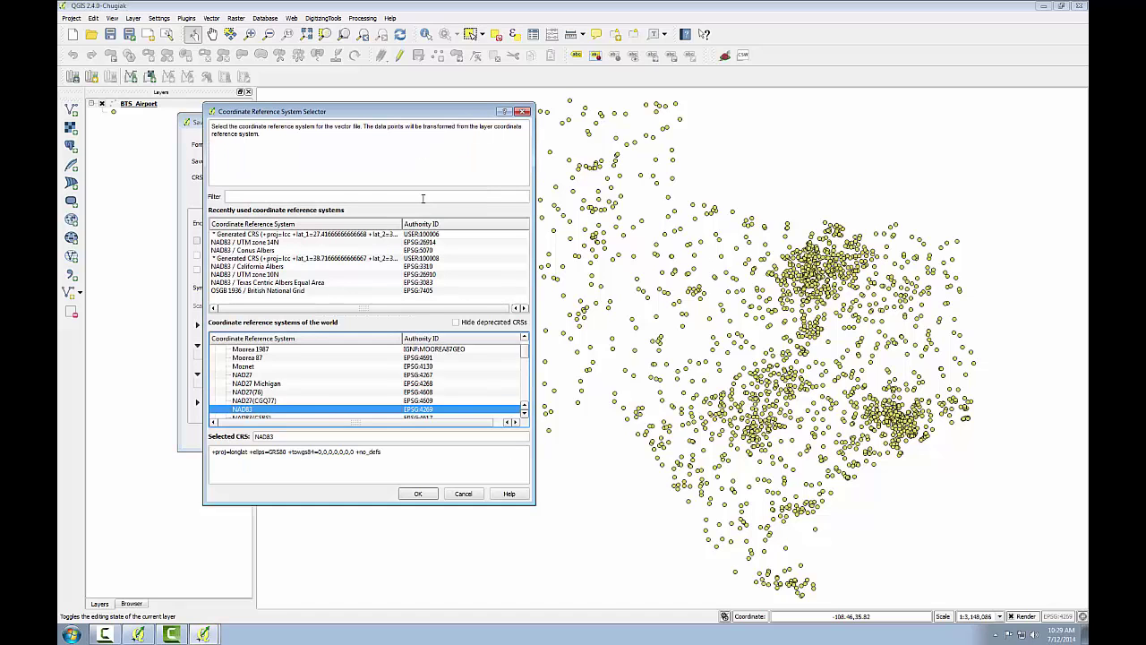
pyautogui.click(342, 195)
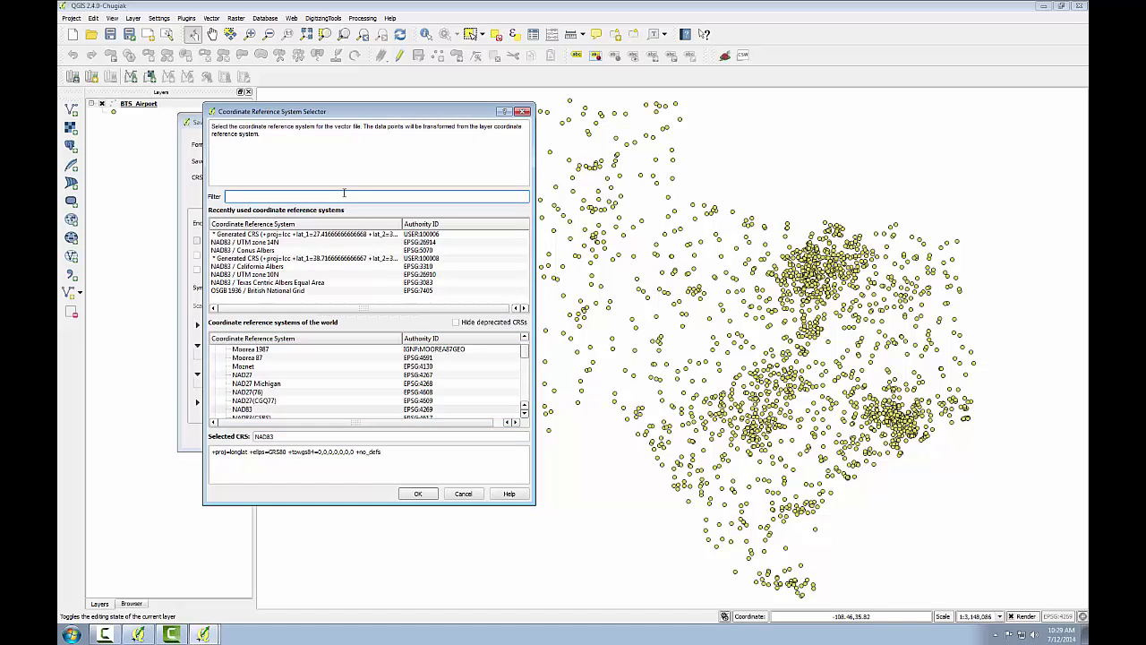
pyautogui.write('zone 14')
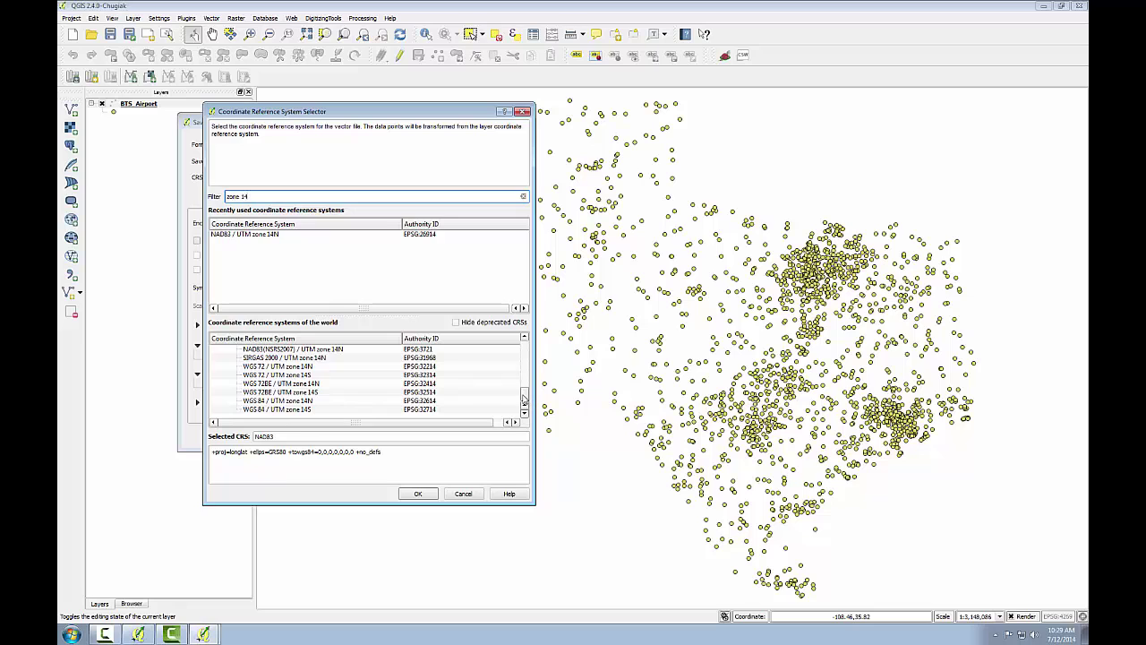
pyautogui.moveTo(525, 401); pyautogui.dragTo(517, 347)
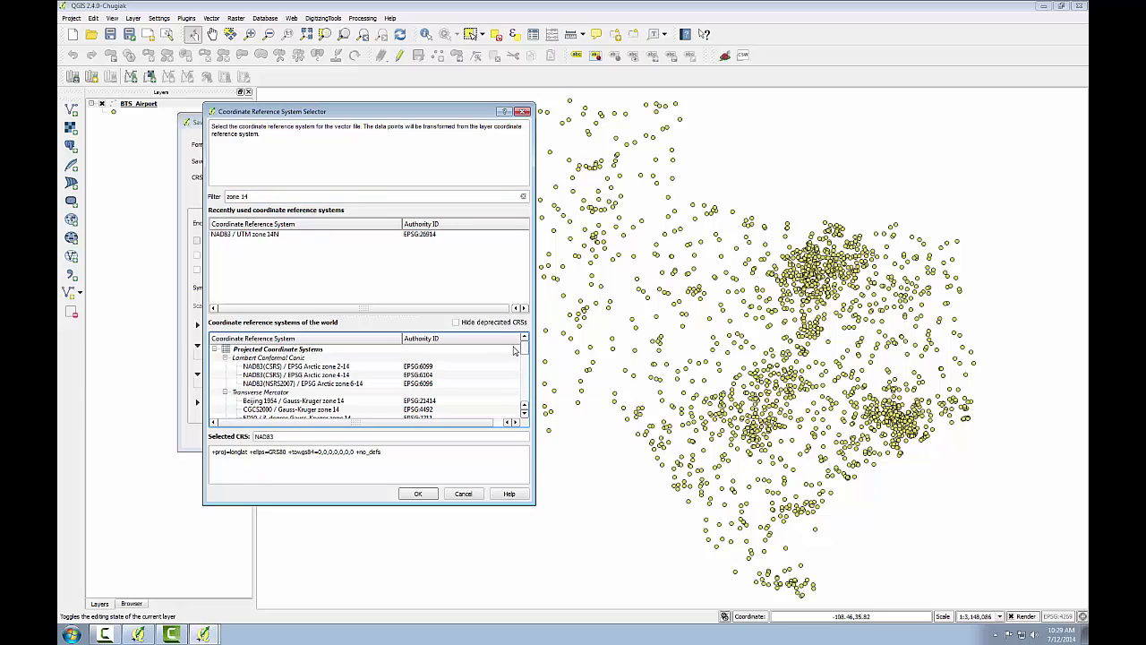
pyautogui.moveTo(515, 344); pyautogui.dragTo(511, 387)
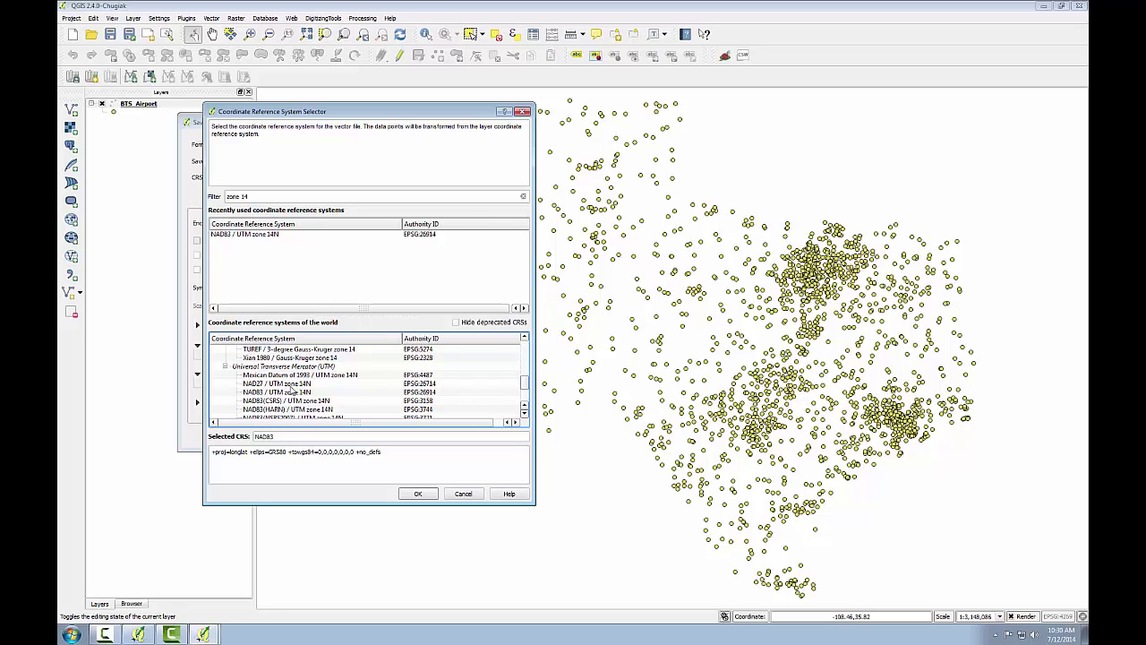
pyautogui.click(273, 395)
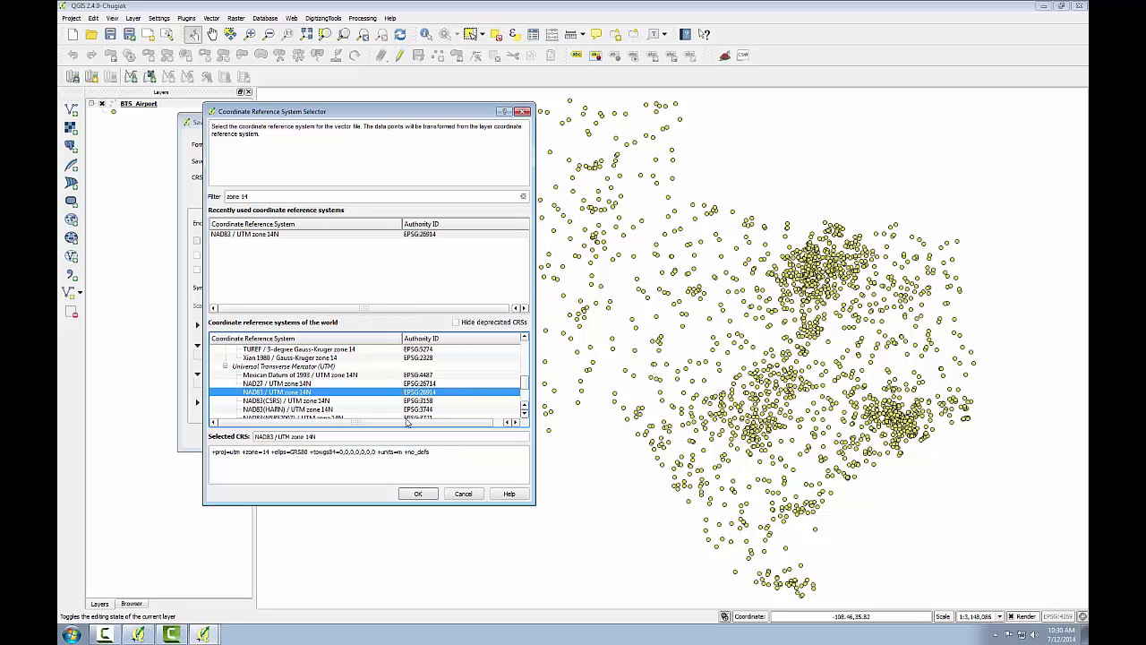
pyautogui.click(417, 493)
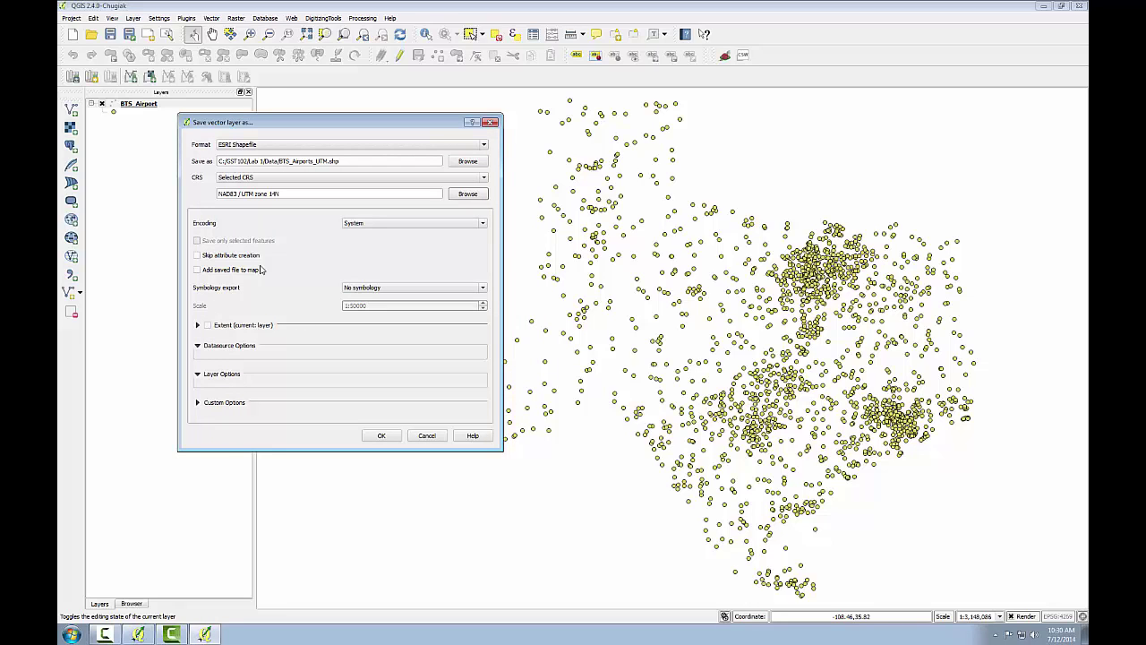
# Step: Run the export with the saved file added to the map, then hide BTS_Airport
pyautogui.click(216, 272)
pyautogui.click(387, 438)
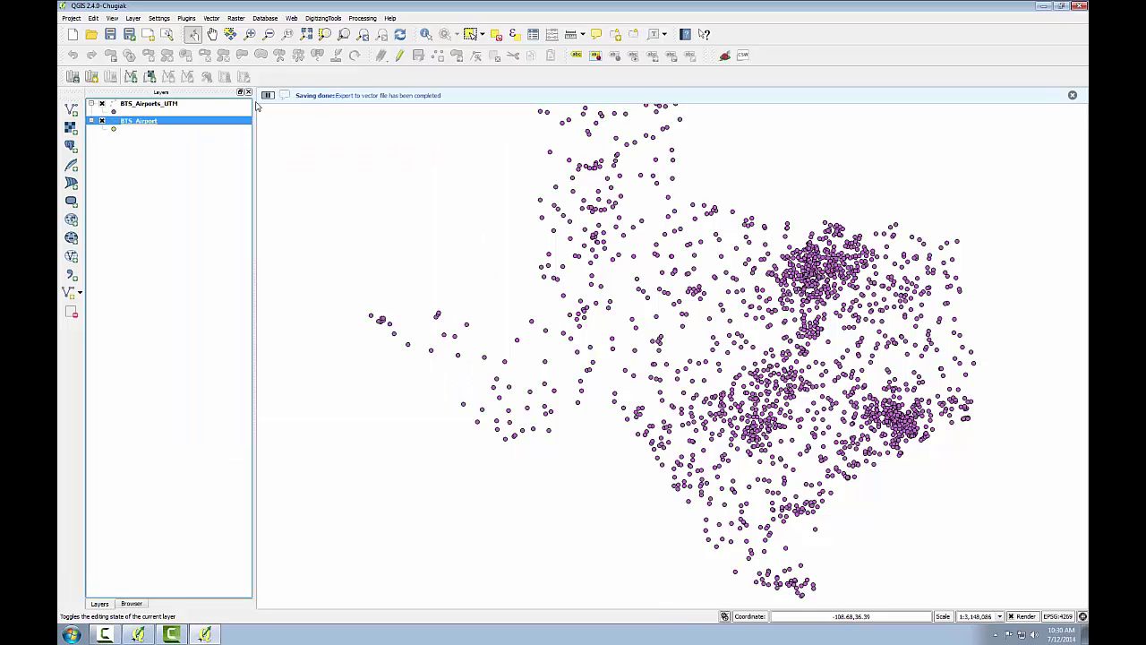
pyautogui.click(103, 121)
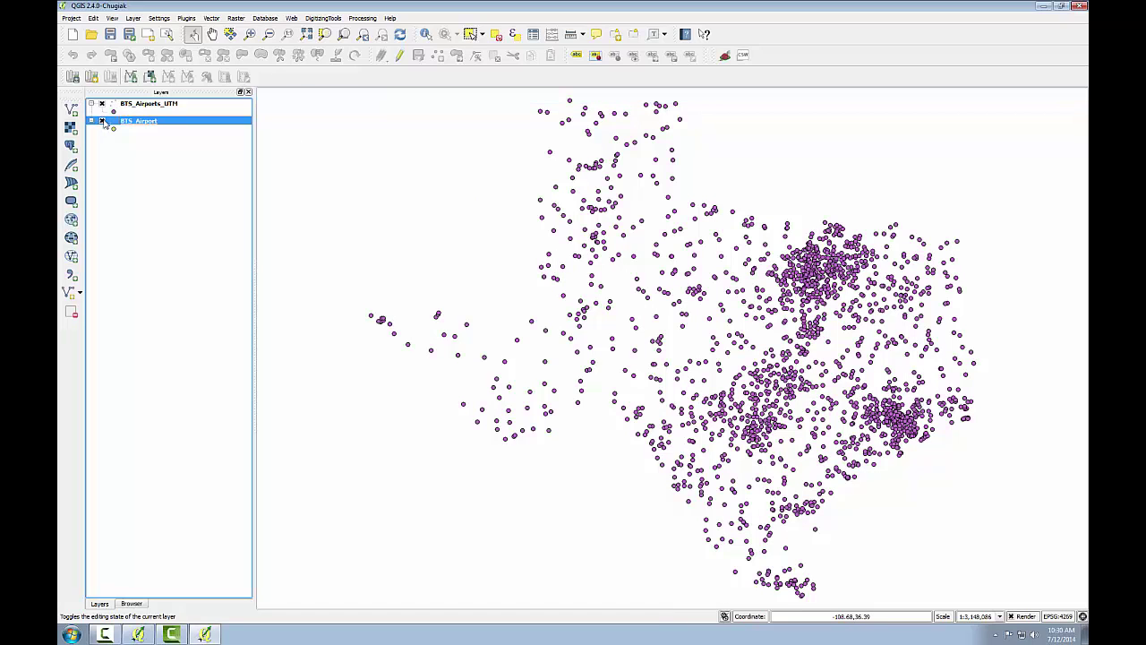
# Step: Check that BTS_Airports_UTM's properties show the NAD83 / UTM zone 14N CRS
pyautogui.rightClick(162, 106)
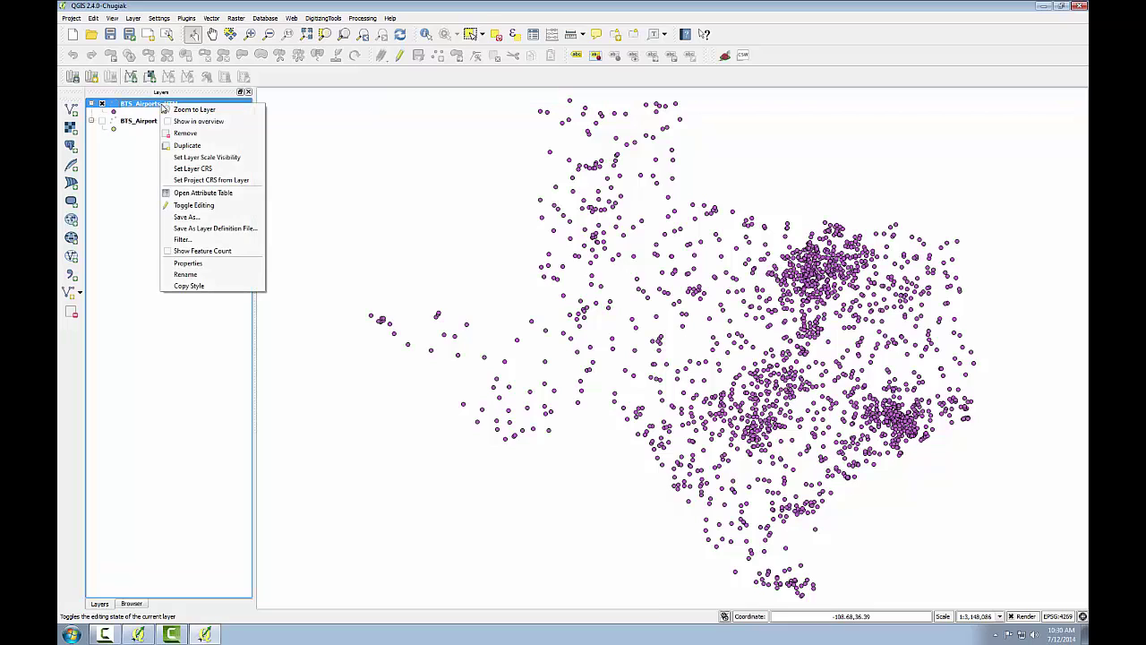
pyautogui.click(193, 264)
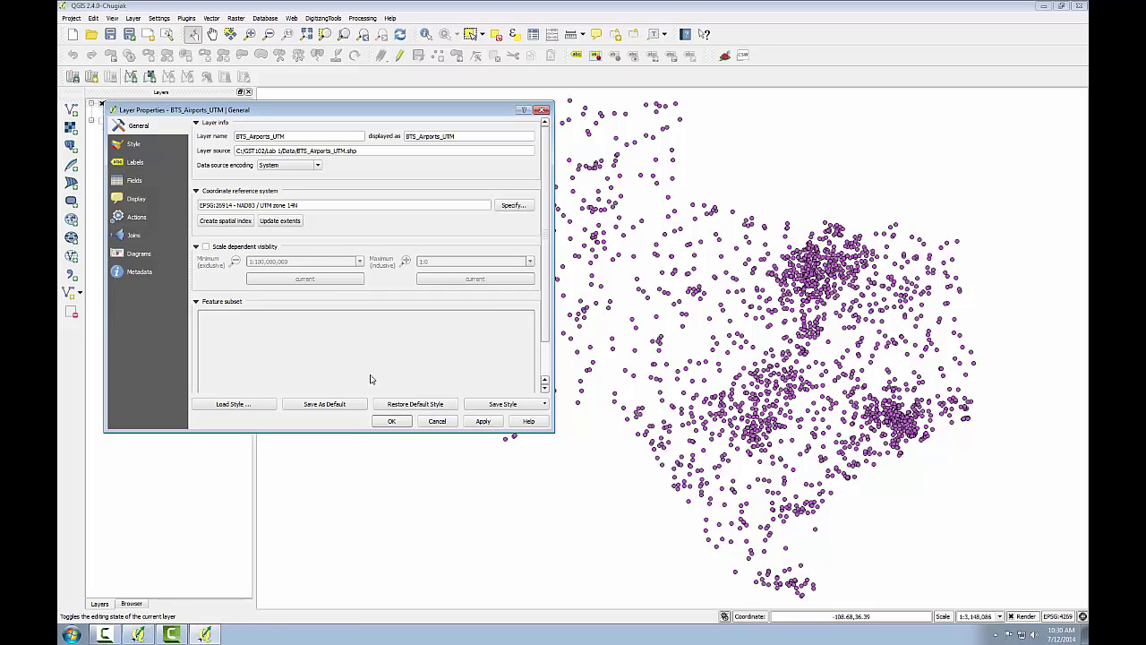
pyautogui.click(433, 422)
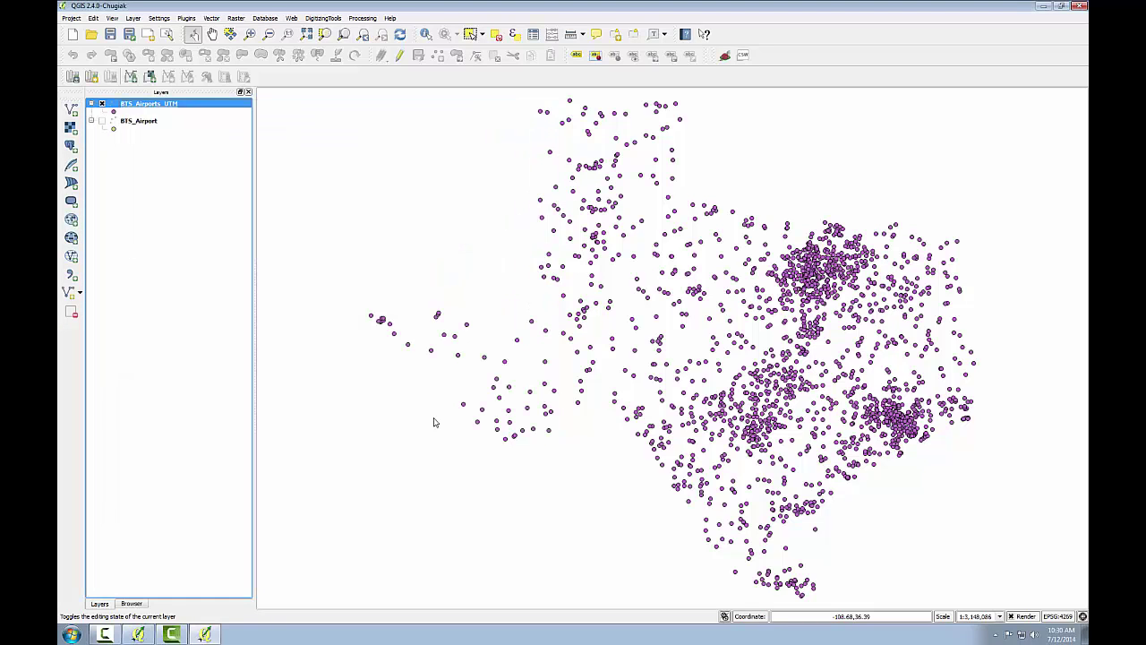